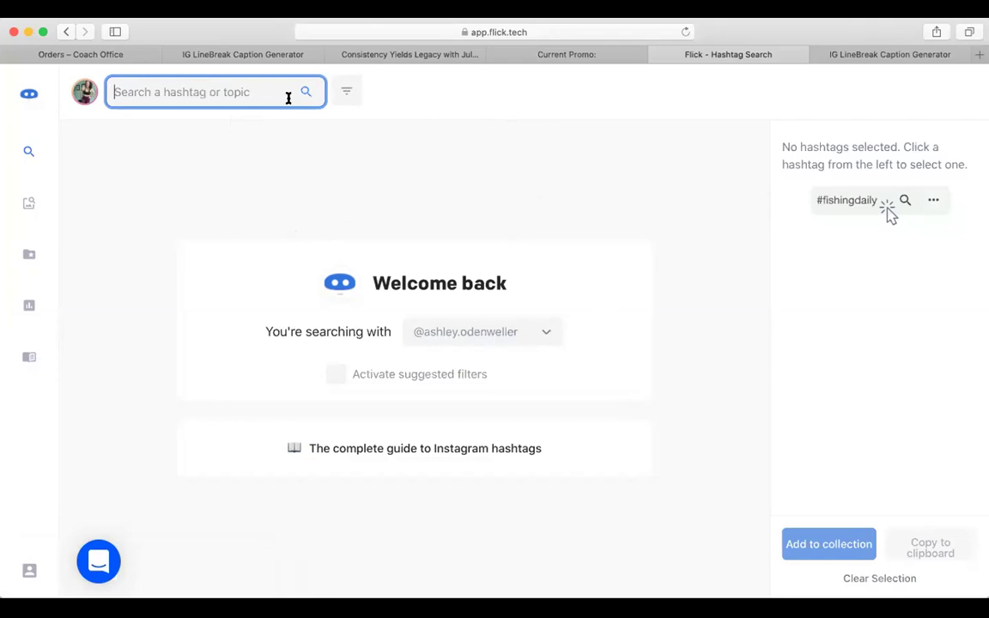
Search for the hashtag simpledinner and dismiss the overlay covering the results.
{"action": "type", "text": "simplerd"}
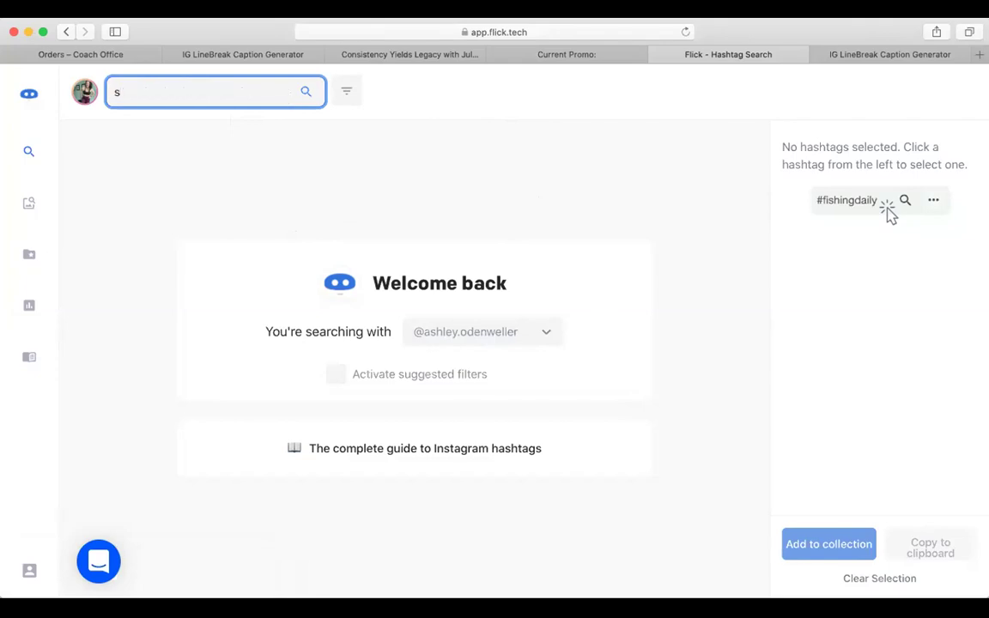
{"action": "key", "text": "BackSpace"}
{"action": "key", "text": "BackSpace"}
{"action": "key", "text": "BackSpace"}
{"action": "type", "text": "exinn"}
{"action": "key", "text": "BackSpace"}
{"action": "key", "text": "BackSpace"}
{"action": "key", "text": "BackSpace"}
{"action": "key", "text": "BackSpace"}
{"action": "type", "text": "dinne"}
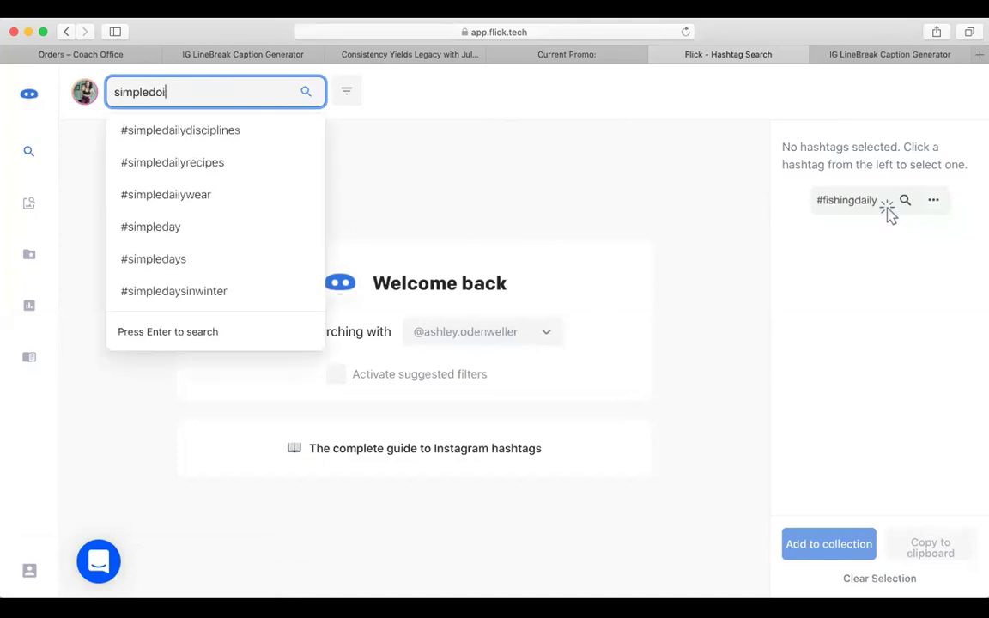
{"action": "type", "text": "r"}
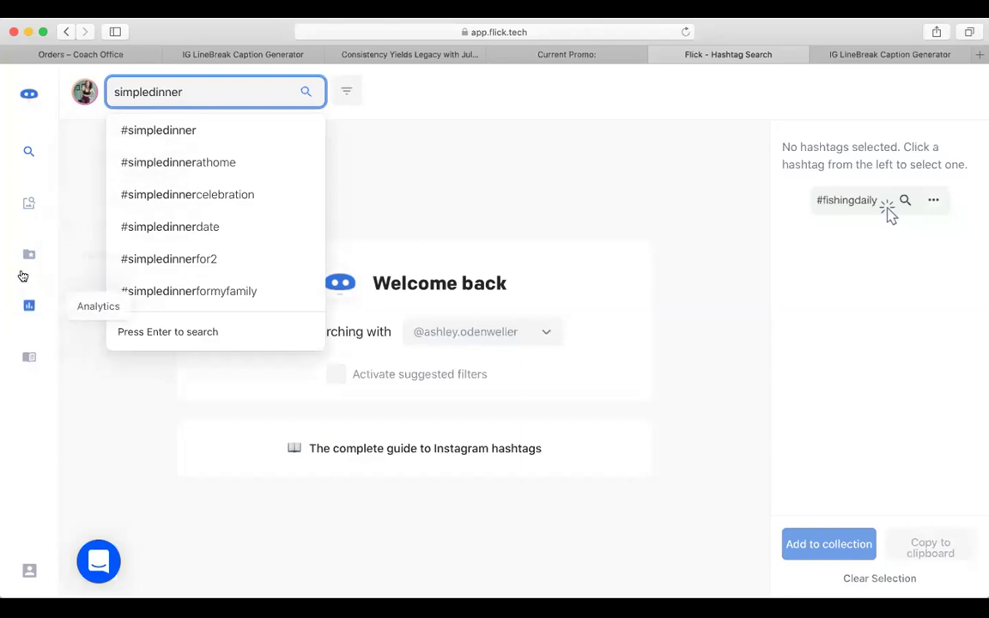
{"action": "left_click", "coordinate": [306, 93]}
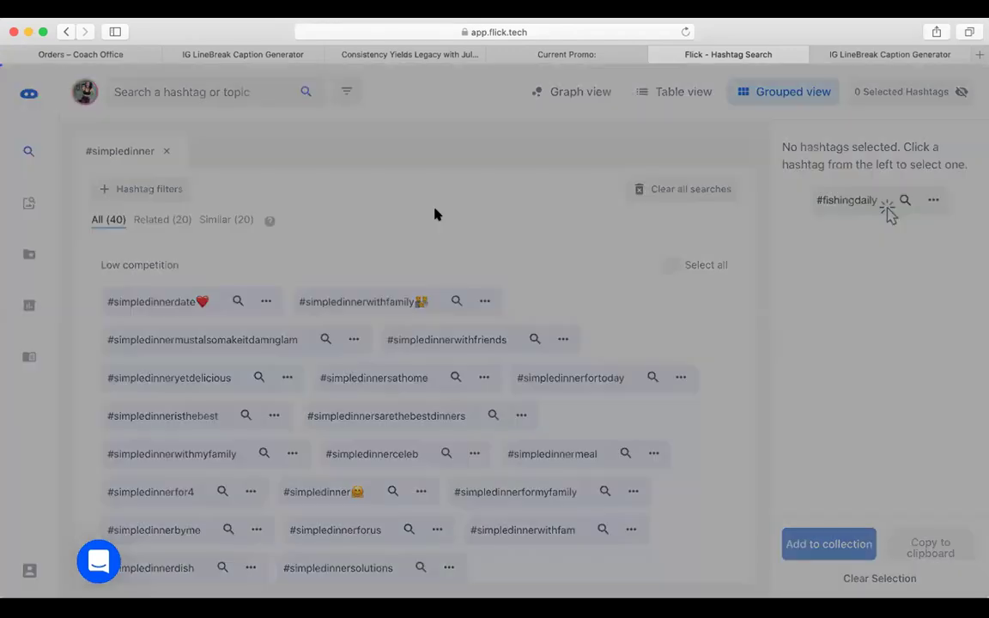
{"action": "left_click", "coordinate": [427, 146]}
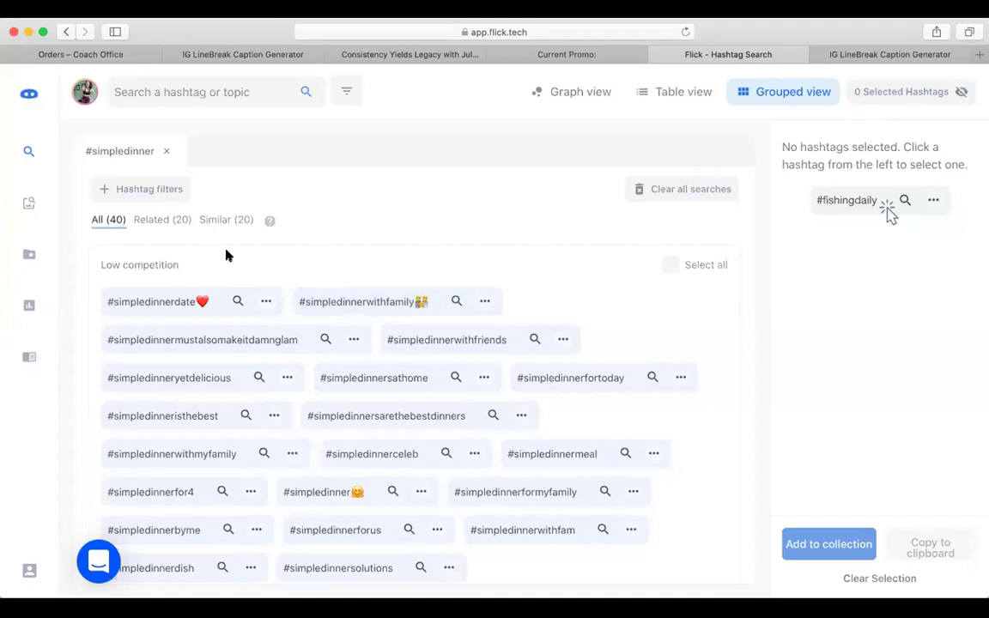
Select the low-competition hashtags #simpledinneryetdelicious and #simpledinnersathome from the simpledinner results.
{"action": "scroll", "coordinate": [248, 244], "scroll_direction": "down", "scroll_amount": 2}
{"action": "scroll", "coordinate": [218, 352], "scroll_direction": "down", "scroll_amount": 8}
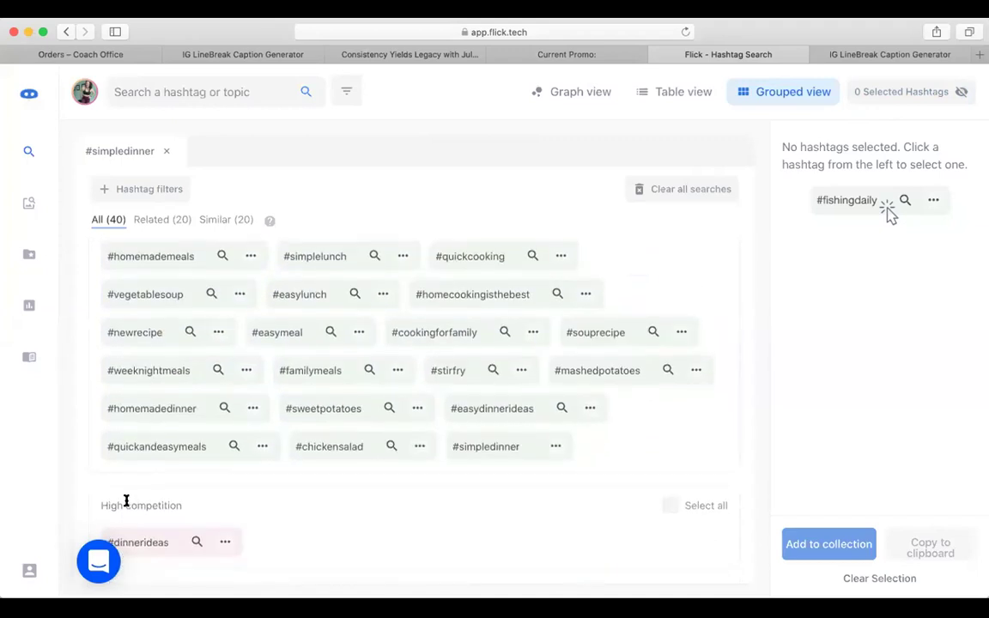
{"action": "scroll", "coordinate": [333, 496], "scroll_direction": "up", "scroll_amount": 1}
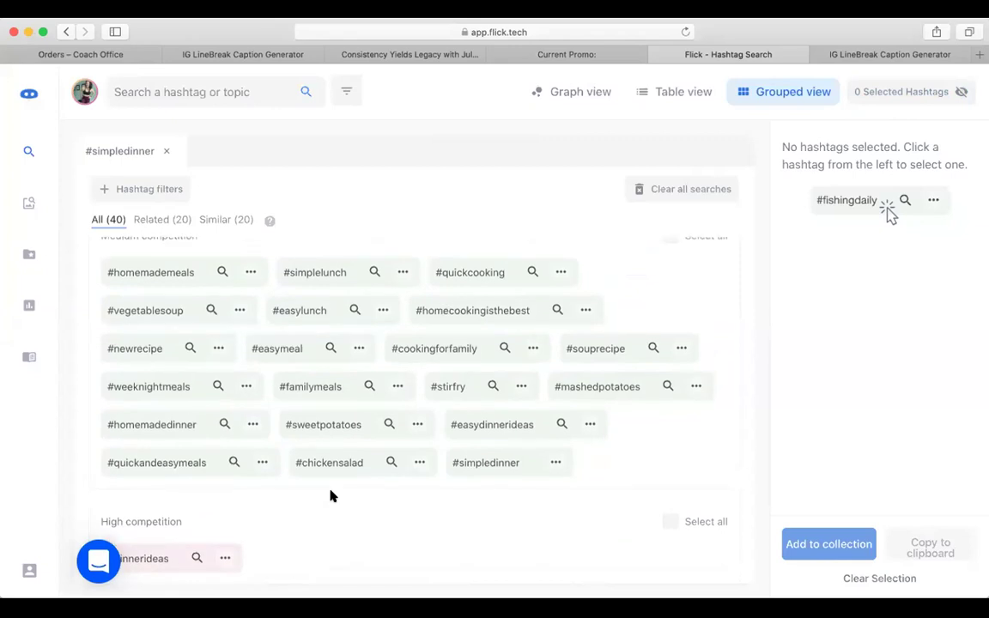
{"action": "scroll", "coordinate": [333, 496], "scroll_direction": "up", "scroll_amount": 10}
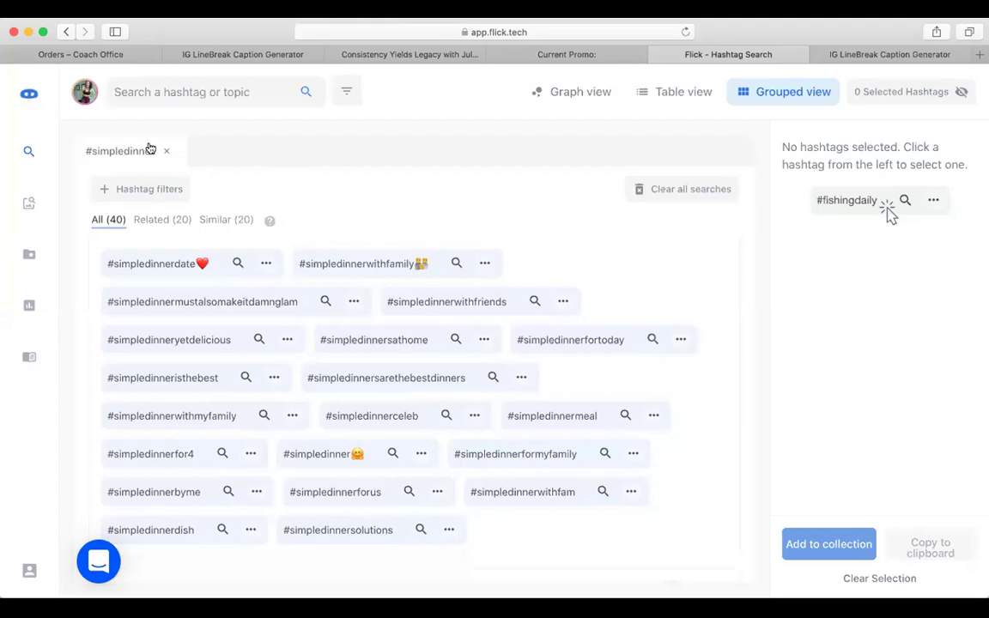
{"action": "left_click", "coordinate": [200, 349]}
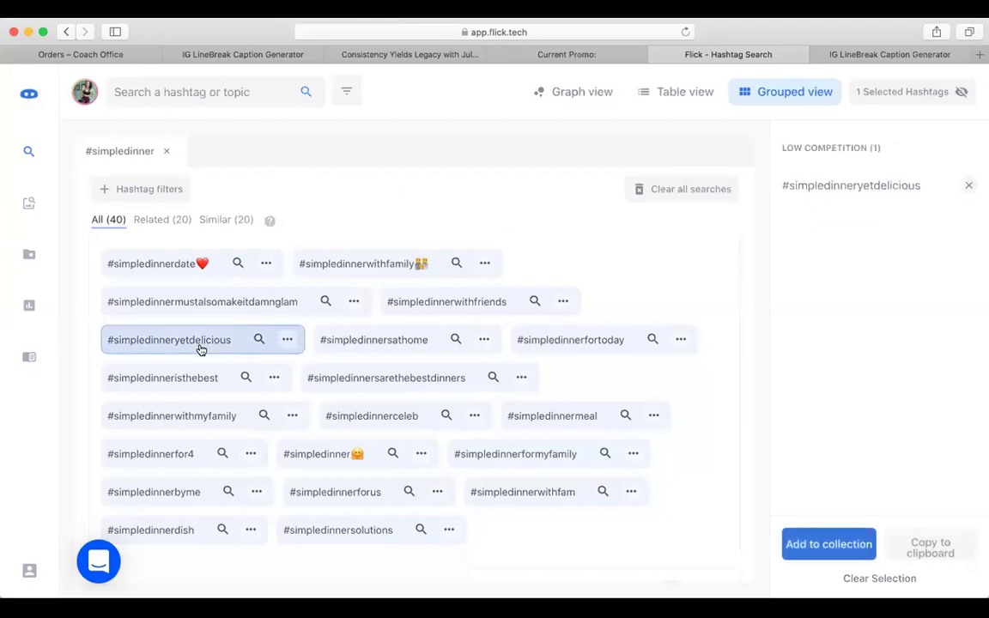
{"action": "left_click", "coordinate": [380, 341]}
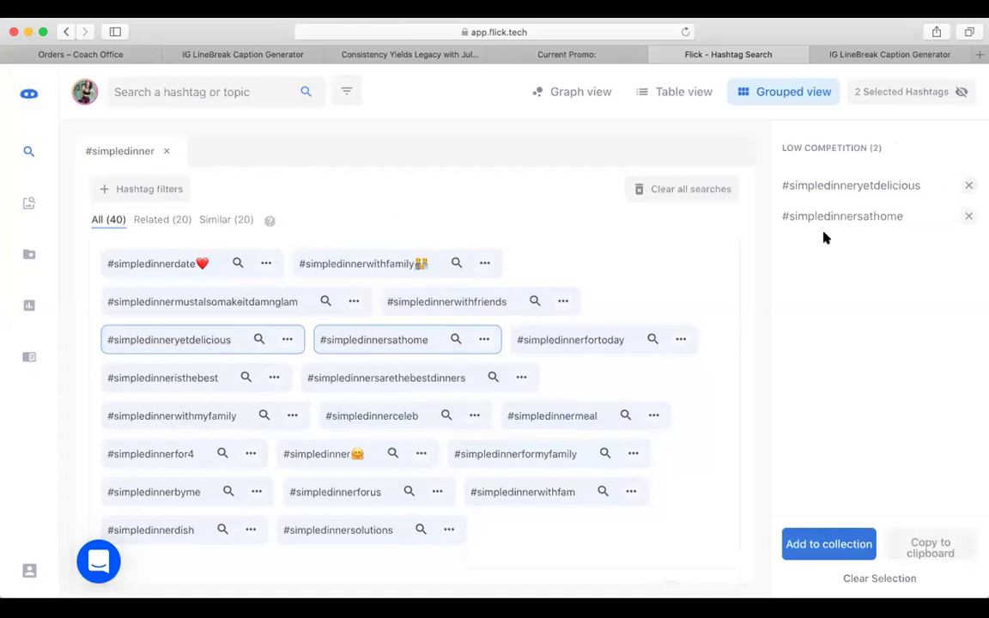
Add the medium-competition hashtags #simplelunch, #homecookingisthebest and #easydinnerideas to the selection.
{"action": "scroll", "coordinate": [625, 406], "scroll_direction": "down", "scroll_amount": 3}
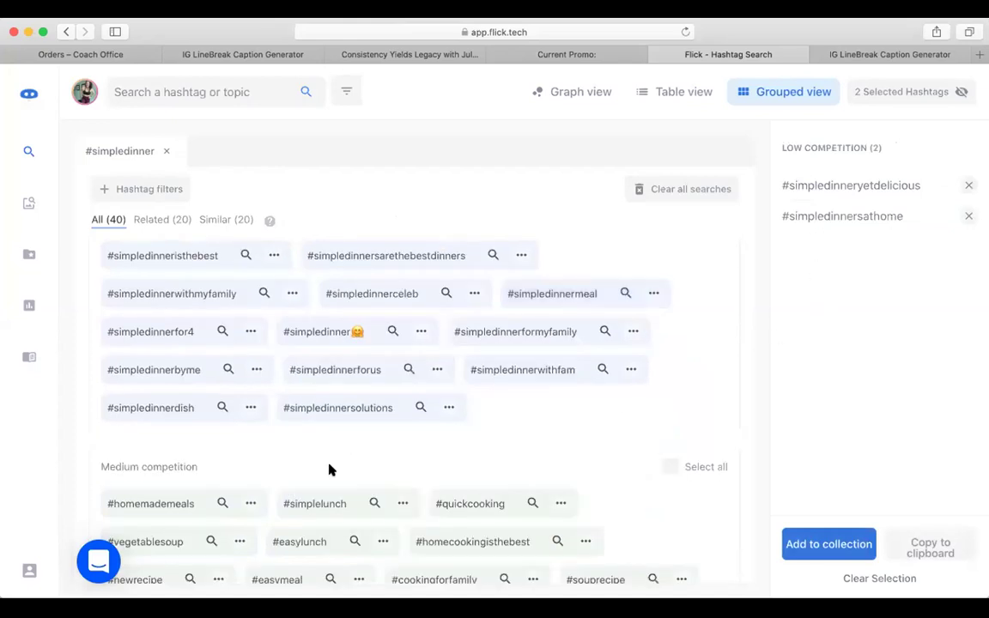
{"action": "scroll", "coordinate": [324, 464], "scroll_direction": "down", "scroll_amount": 2}
{"action": "left_click", "coordinate": [302, 439]}
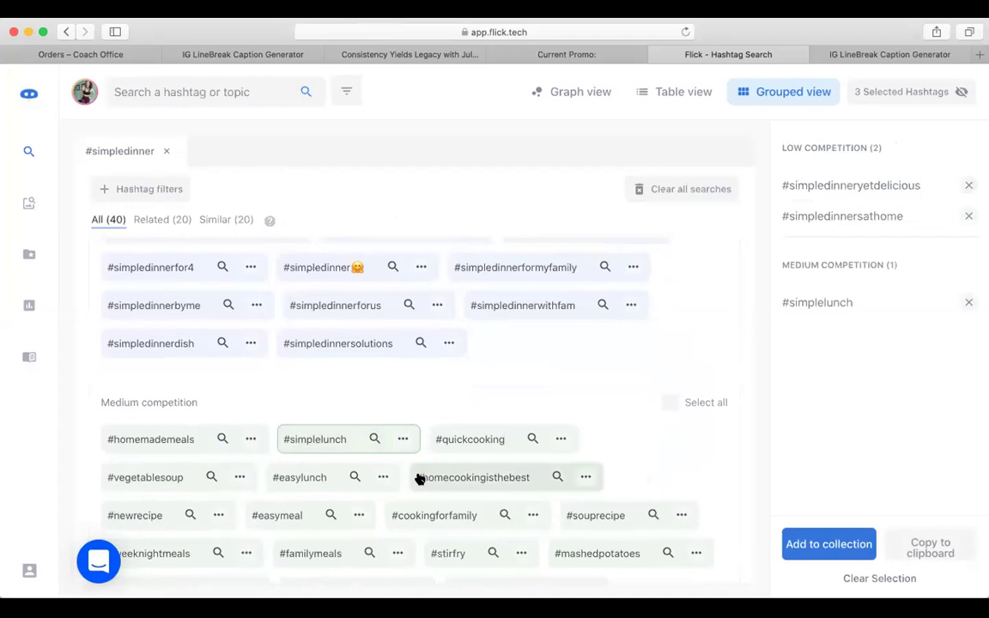
{"action": "left_click", "coordinate": [419, 477]}
{"action": "scroll", "coordinate": [420, 477], "scroll_direction": "down", "scroll_amount": 2}
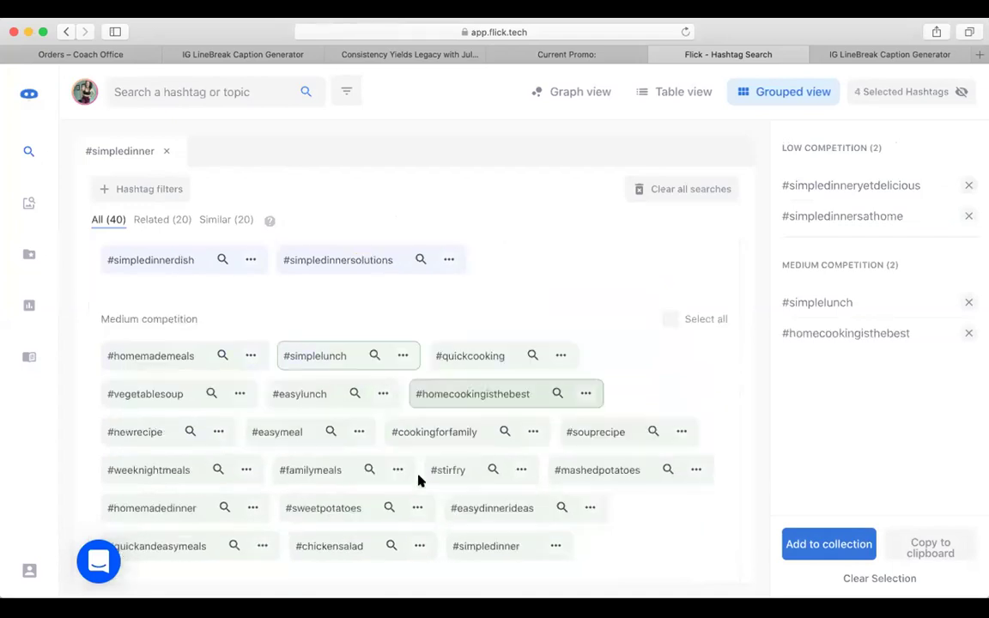
{"action": "left_click", "coordinate": [493, 520]}
{"action": "scroll", "coordinate": [382, 370], "scroll_direction": "up", "scroll_amount": 5}
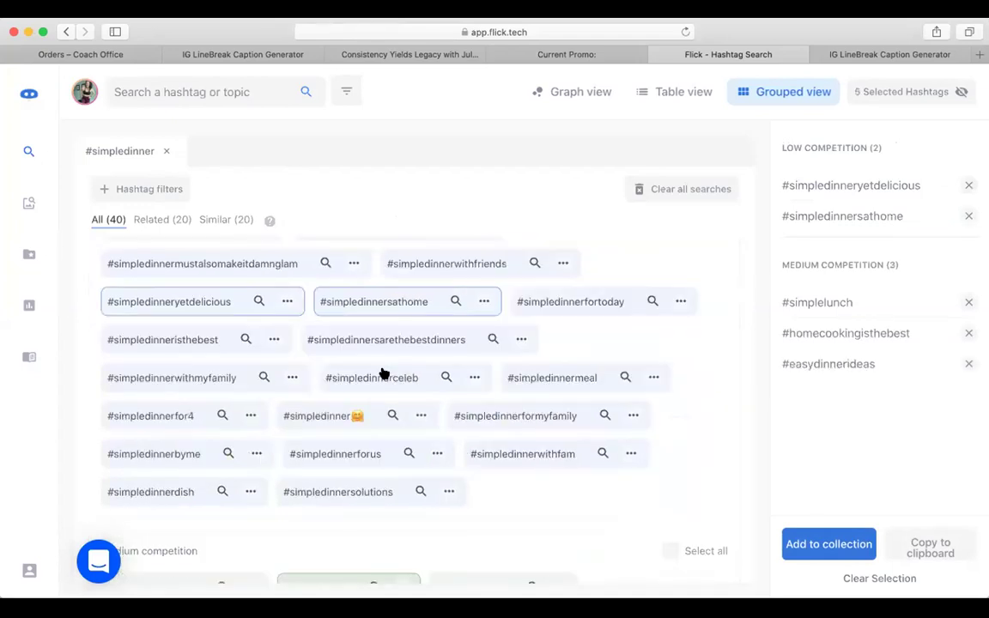
{"action": "scroll", "coordinate": [383, 372], "scroll_direction": "up", "scroll_amount": 1}
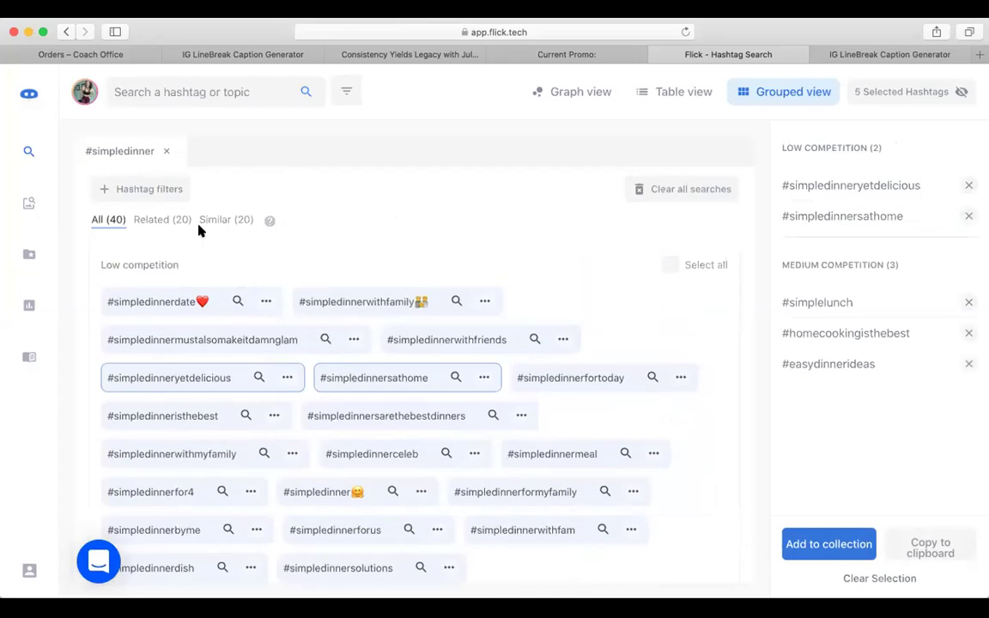
Search for the hashtag pinterestdinners.
{"action": "left_click", "coordinate": [172, 95]}
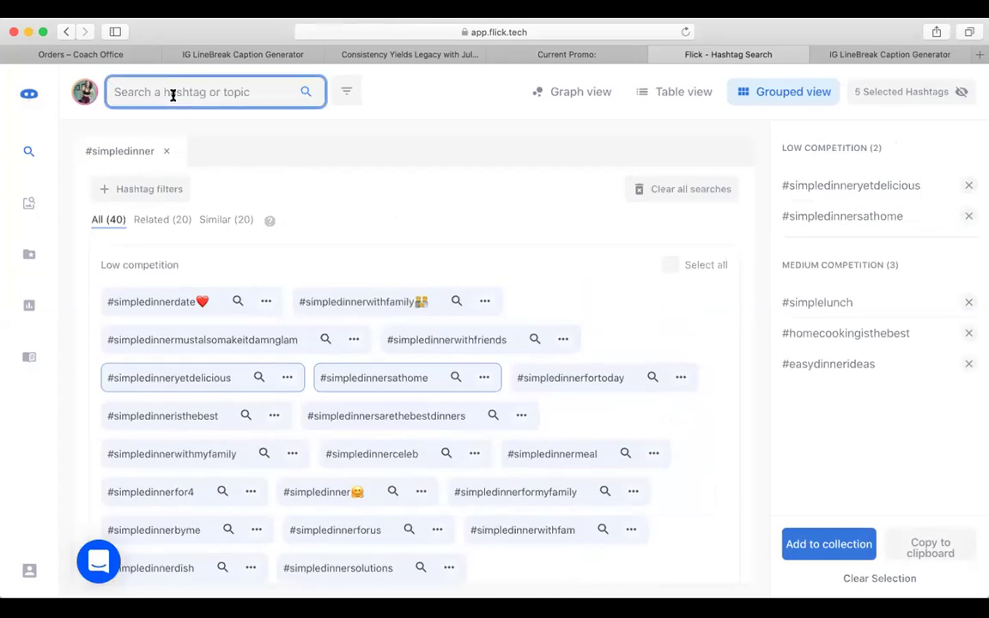
{"action": "type", "text": "pinterestdinners"}
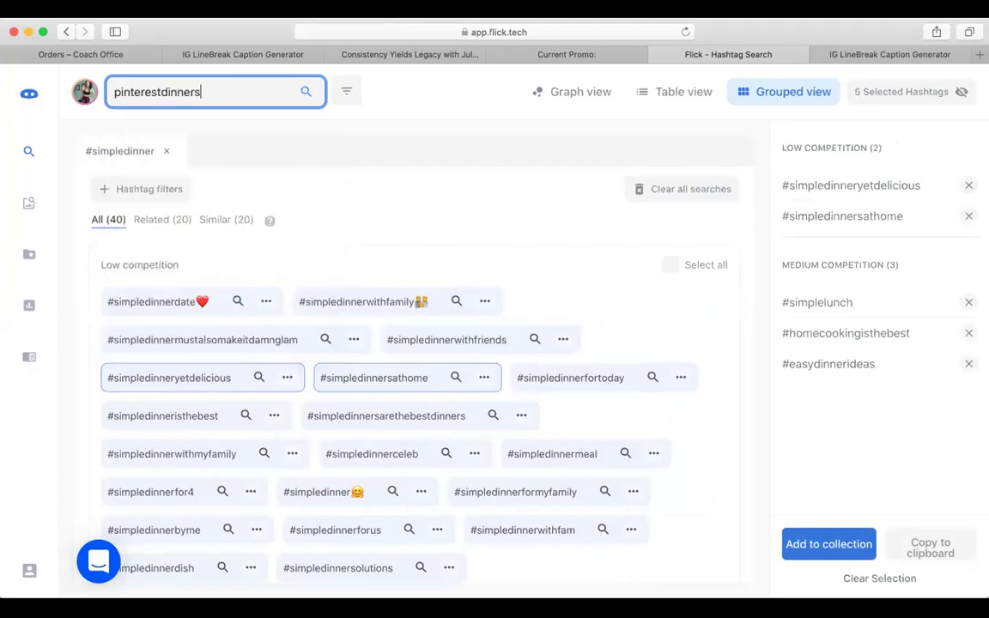
{"action": "key", "text": "Return"}
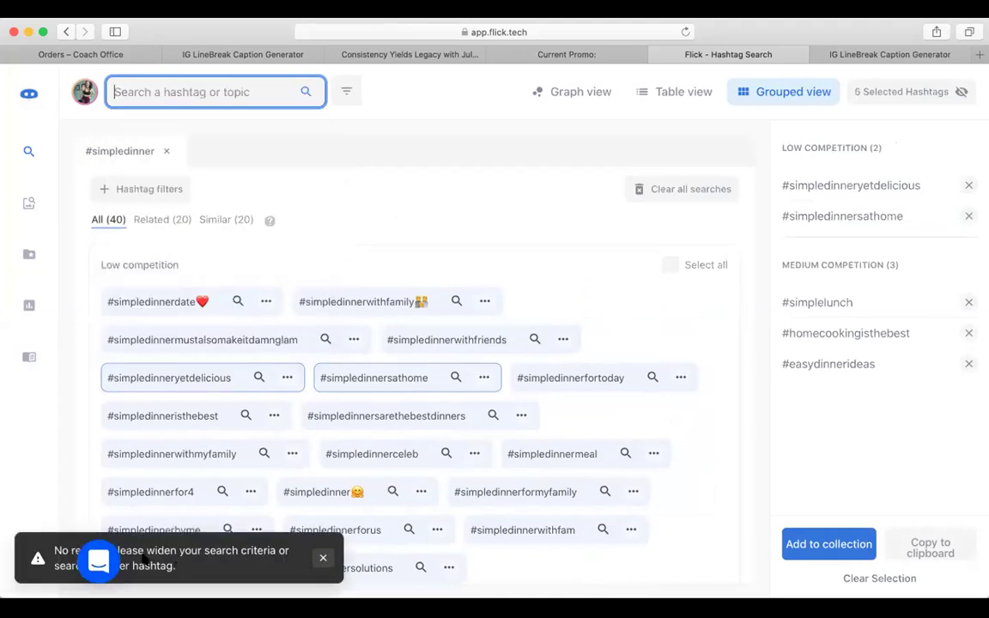
{"action": "left_click", "coordinate": [90, 510]}
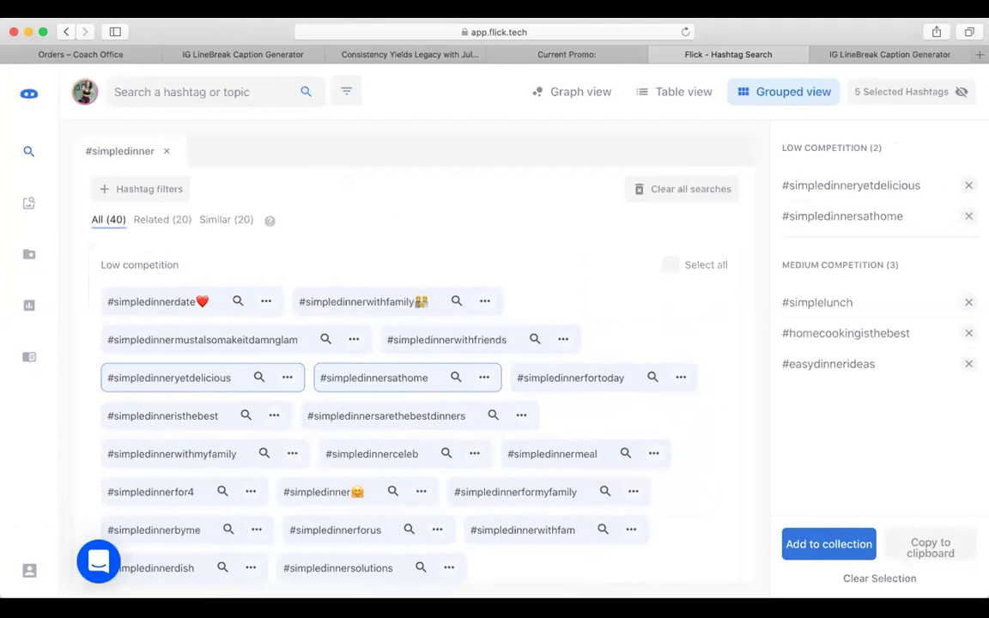
Try the hashtag ideas pinterestfails and pinterestdinner in the search, and run a search for pinterestme.
{"action": "left_click", "coordinate": [221, 102]}
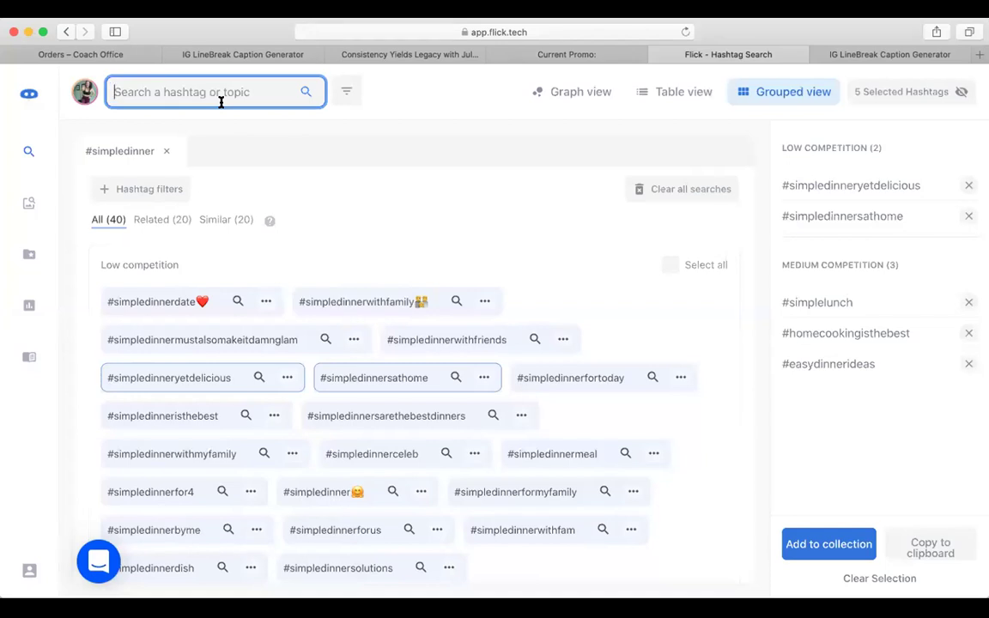
{"action": "type", "text": "pi"}
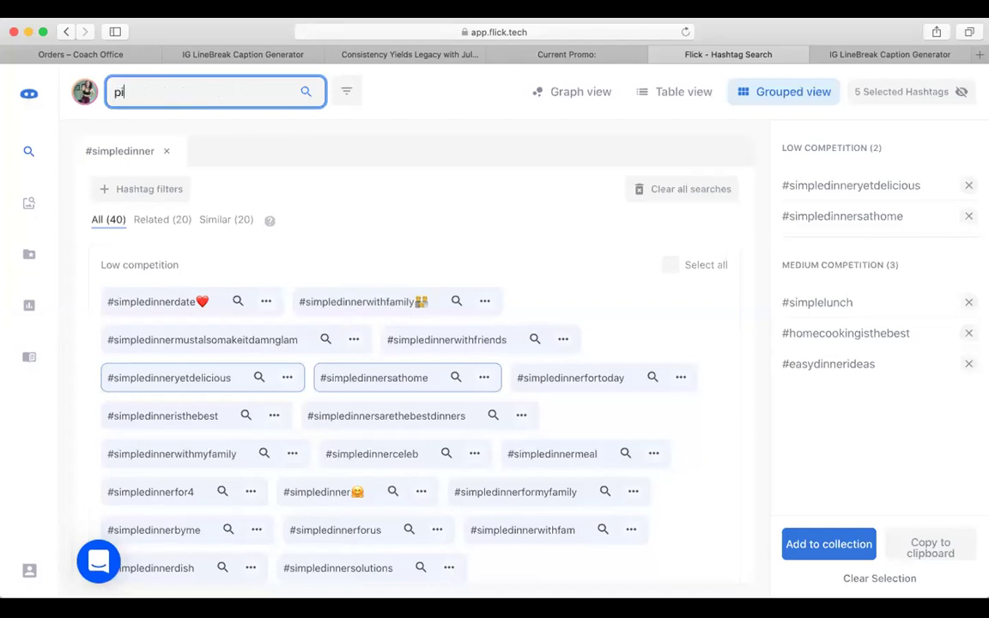
{"action": "type", "text": "nterestfails"}
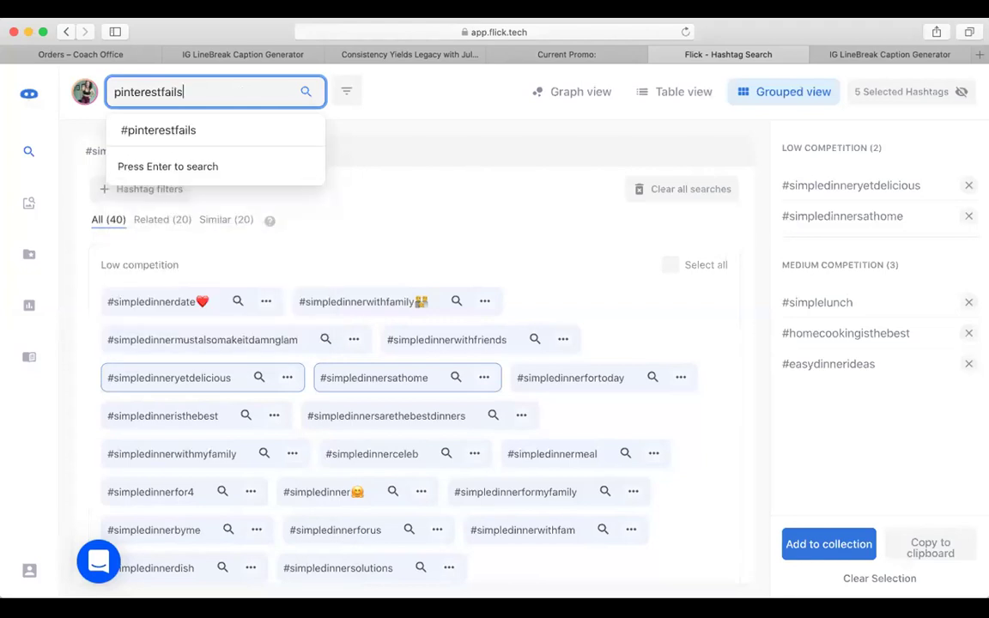
{"action": "key", "text": "super+a"}
{"action": "type", "text": "pinterestdinner"}
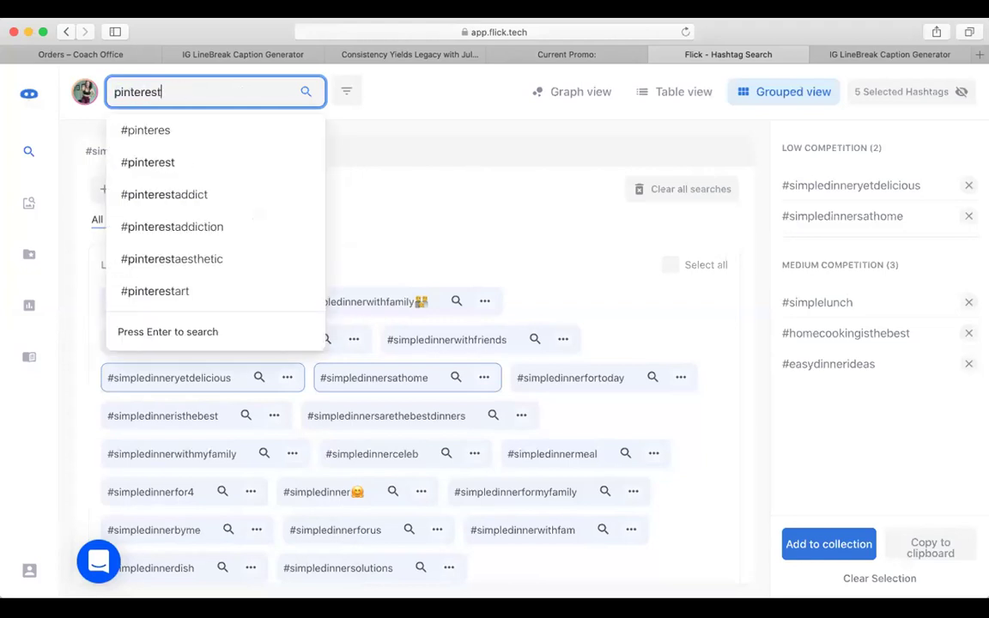
{"action": "key", "text": "super+a"}
{"action": "type", "text": "pinterestme"}
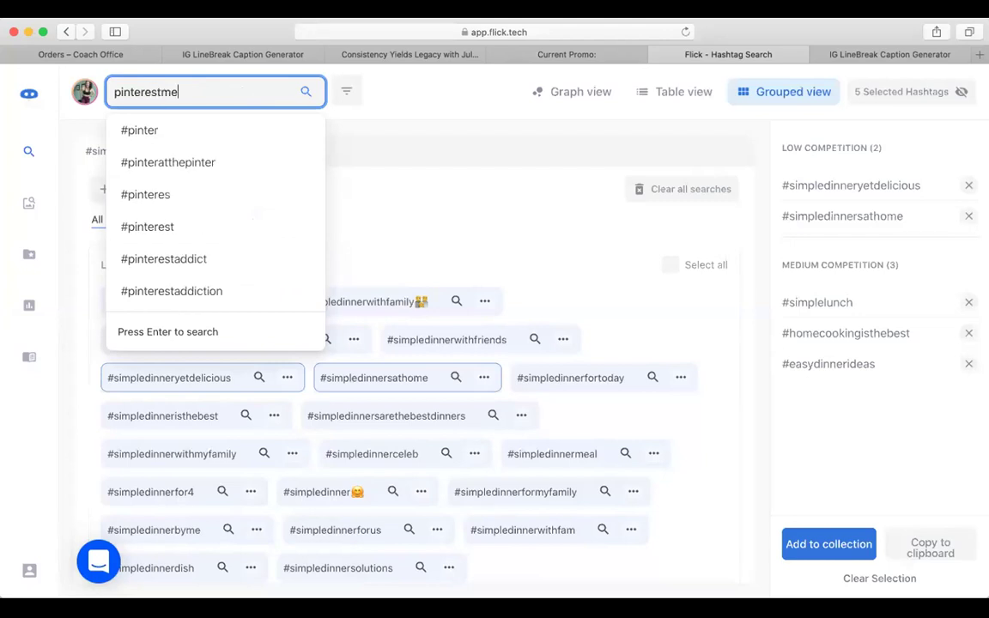
{"action": "key", "text": "Return"}
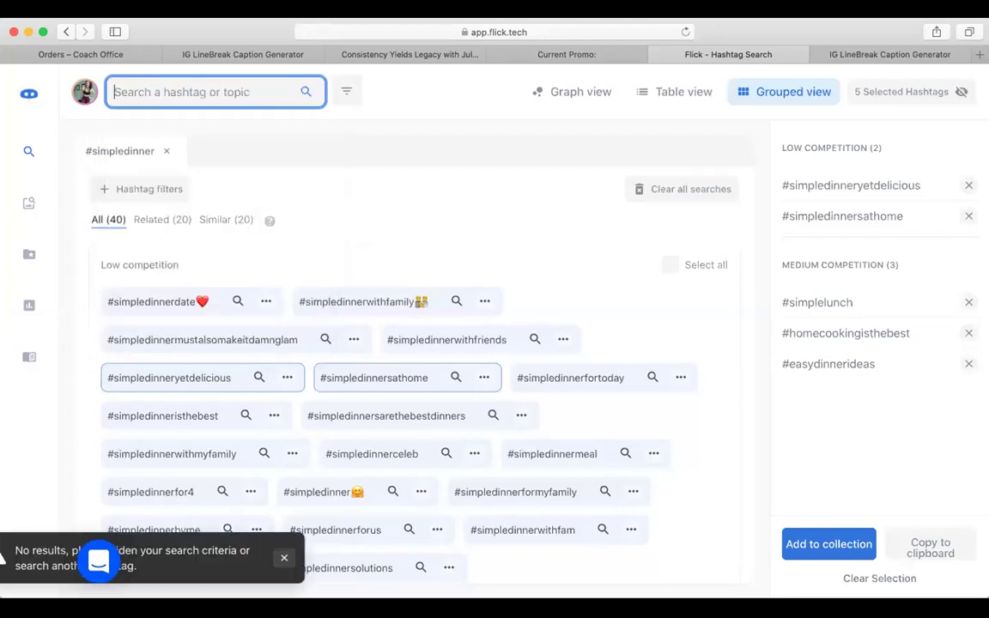
Search for the hashtag momlife and browse its results through the high-competition group.
{"action": "type", "text": "momlife"}
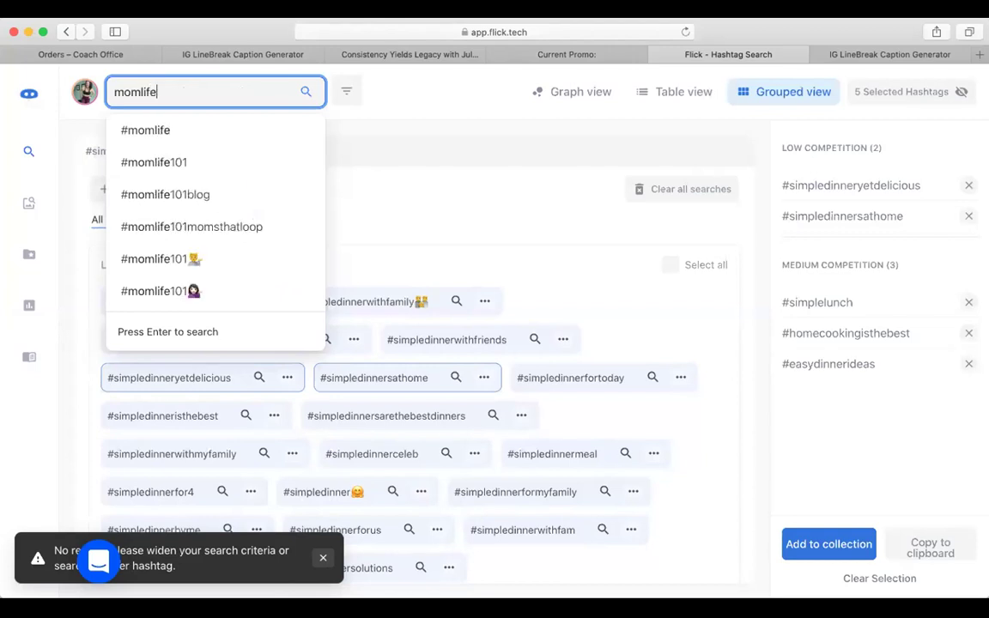
{"action": "key", "text": "Return"}
{"action": "scroll", "coordinate": [209, 300], "scroll_direction": "up", "scroll_amount": 1}
{"action": "scroll", "coordinate": [172, 334], "scroll_direction": "down", "scroll_amount": 10}
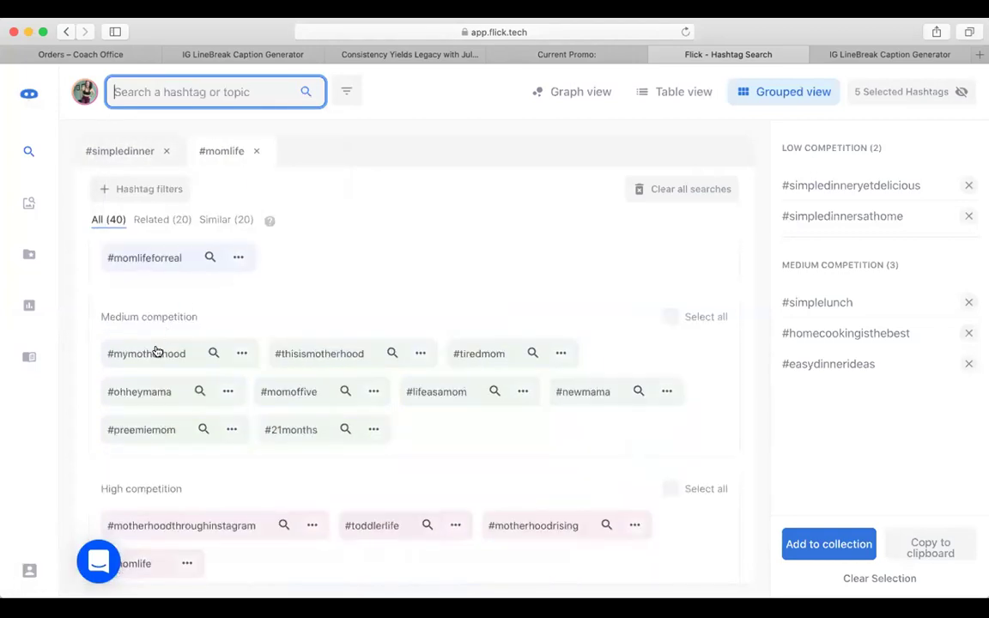
{"action": "scroll", "coordinate": [234, 432], "scroll_direction": "down", "scroll_amount": 1}
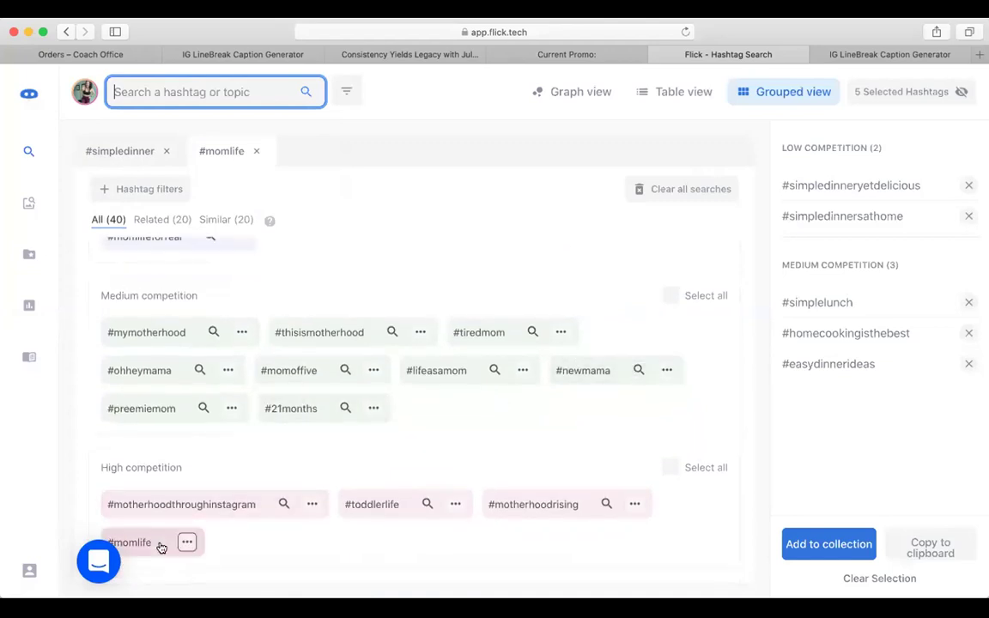
Select the high-competition hashtag #motherhoodrising and the medium-competition hashtag #newmama from the momlife results.
{"action": "left_click", "coordinate": [530, 504]}
{"action": "scroll", "coordinate": [467, 418], "scroll_direction": "up", "scroll_amount": 2}
{"action": "scroll", "coordinate": [515, 429], "scroll_direction": "up", "scroll_amount": 2}
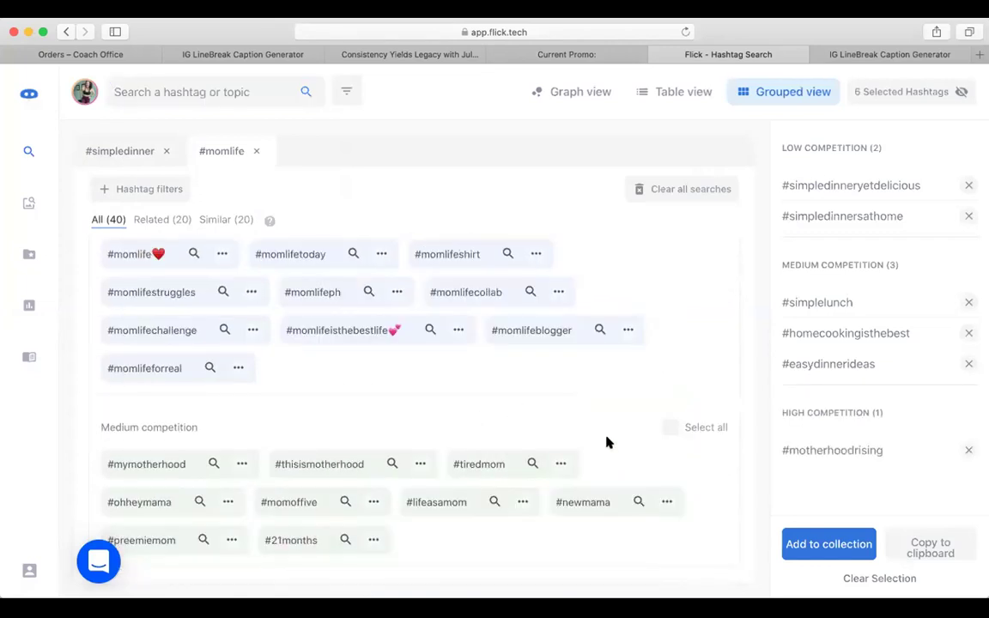
{"action": "scroll", "coordinate": [584, 465], "scroll_direction": "down", "scroll_amount": 2}
{"action": "left_click", "coordinate": [584, 464]}
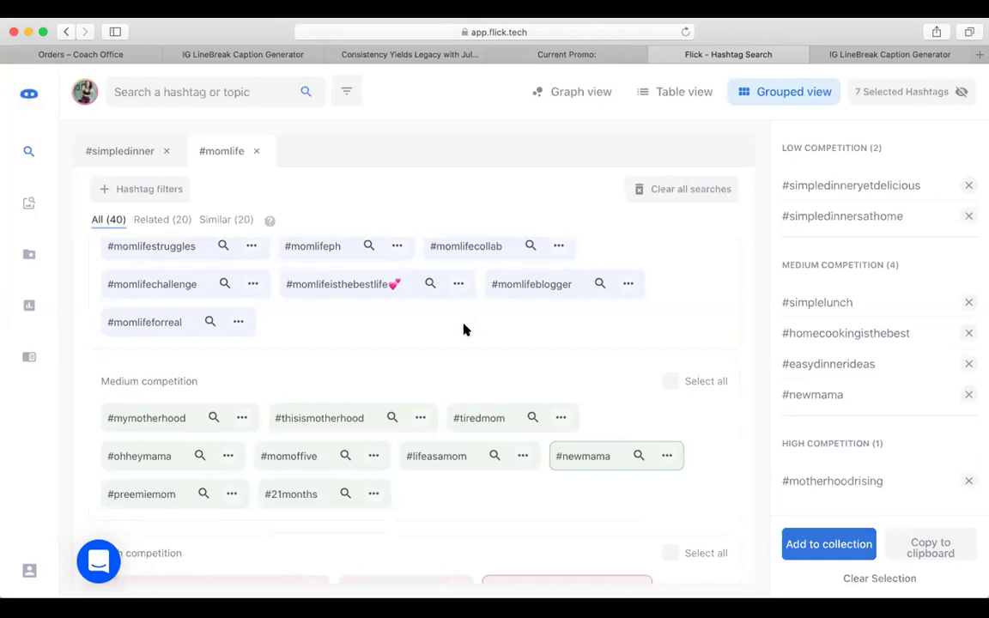
Add the medium-competition hashtags #thisismotherhood and #tiredmom and the low-competition #momlifegotmelike to the selection.
{"action": "scroll", "coordinate": [344, 342], "scroll_direction": "up", "scroll_amount": 1}
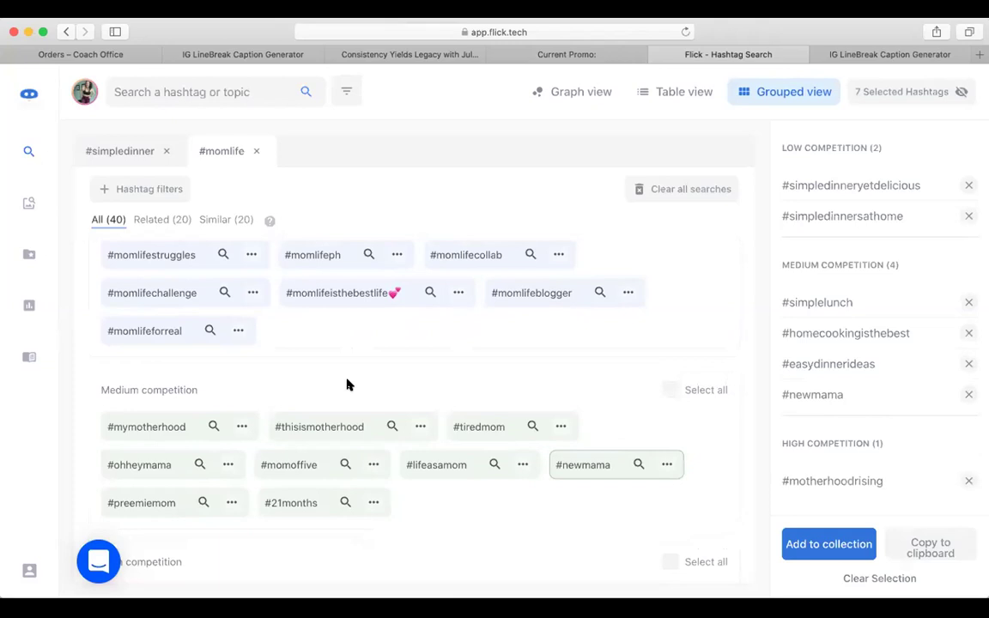
{"action": "scroll", "coordinate": [446, 412], "scroll_direction": "up", "scroll_amount": 3}
{"action": "left_click", "coordinate": [486, 499]}
{"action": "scroll", "coordinate": [393, 416], "scroll_direction": "up", "scroll_amount": 3}
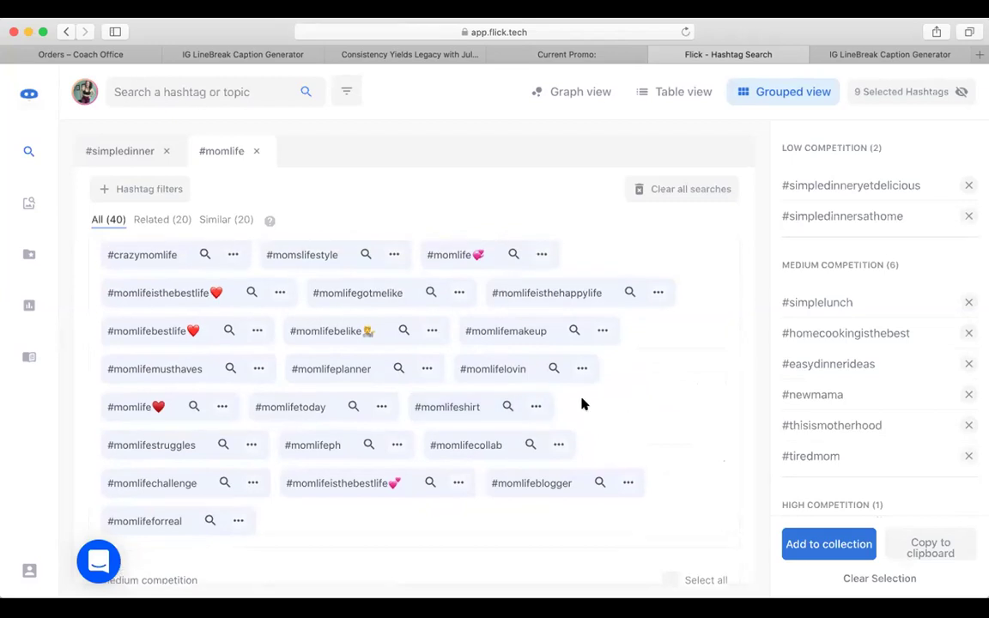
{"action": "left_click", "coordinate": [374, 296]}
{"action": "scroll", "coordinate": [375, 299], "scroll_direction": "up", "scroll_amount": 2}
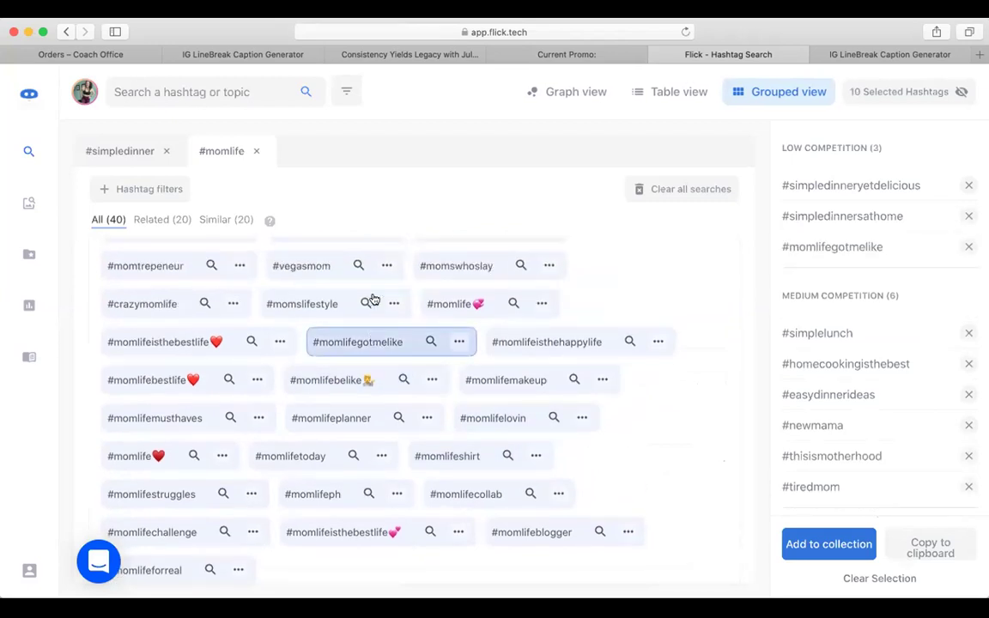
{"action": "scroll", "coordinate": [373, 257], "scroll_direction": "up", "scroll_amount": 2}
Search for the hashtag pcosjourney and browse its results.
{"action": "left_click", "coordinate": [220, 93]}
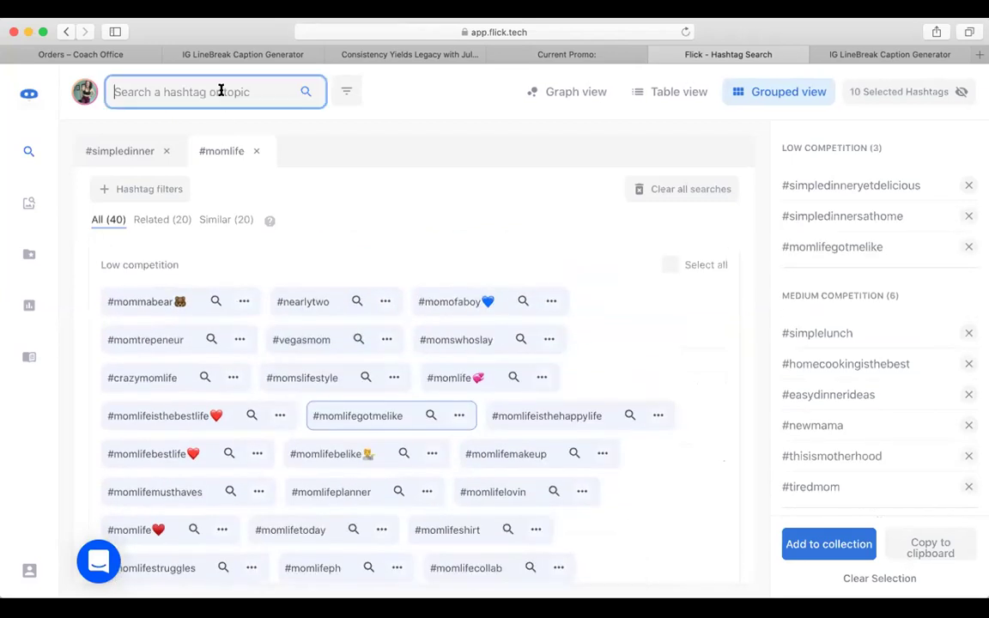
{"action": "type", "text": "pcosjourney"}
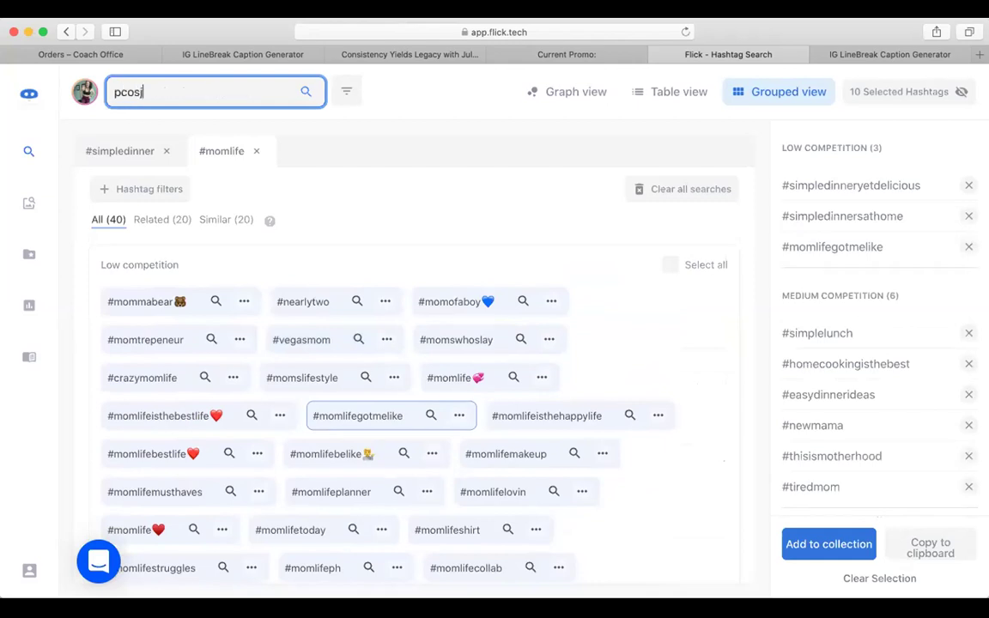
{"action": "key", "text": "Return"}
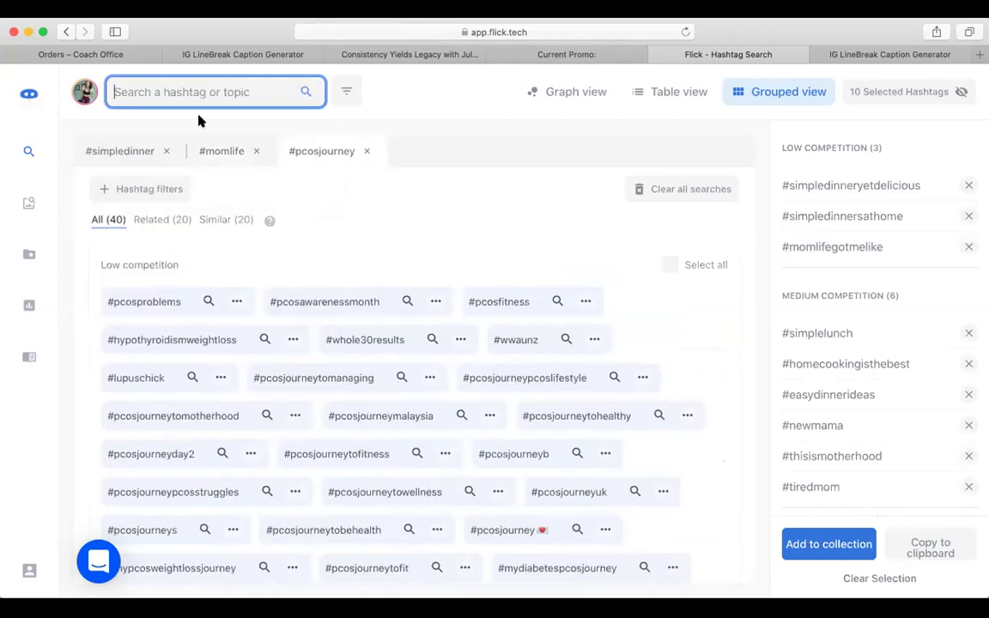
{"action": "scroll", "coordinate": [442, 393], "scroll_direction": "down", "scroll_amount": 10}
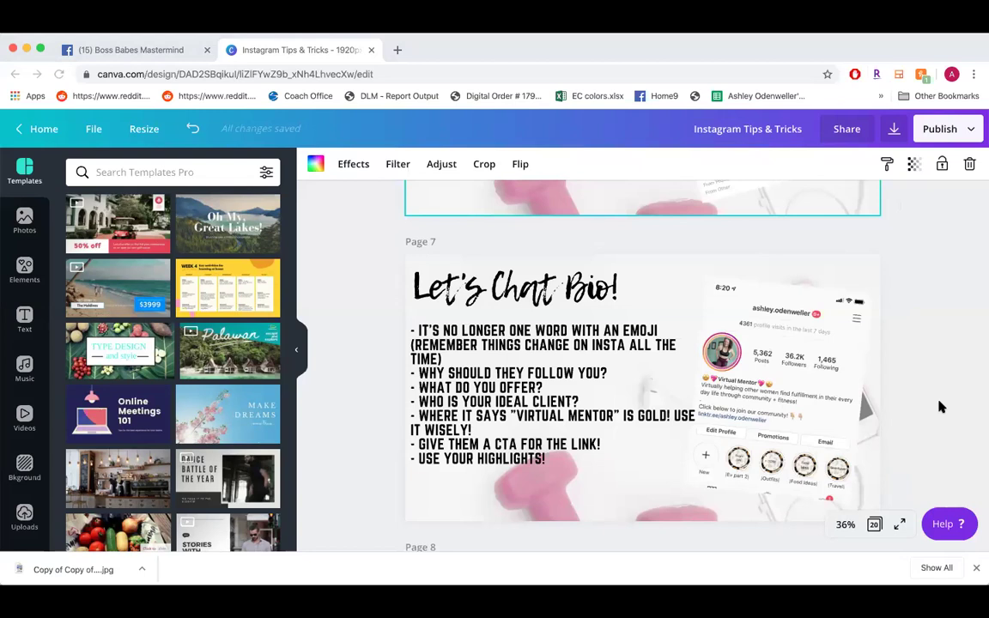
In the Canva design Instagram Tips & Tricks, go to the "My Go To Tool" page and start the full-screen presentation.
{"action": "scroll", "coordinate": [938, 405], "scroll_direction": "up", "scroll_amount": 3}
{"action": "scroll", "coordinate": [938, 405], "scroll_direction": "up", "scroll_amount": 1}
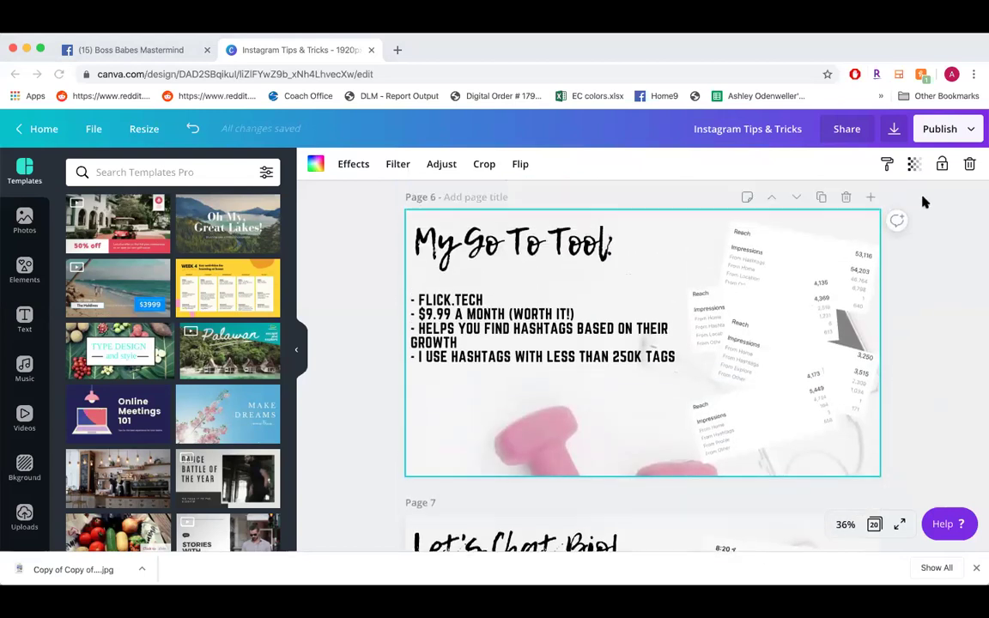
{"action": "left_click", "coordinate": [956, 129]}
{"action": "left_click", "coordinate": [809, 255]}
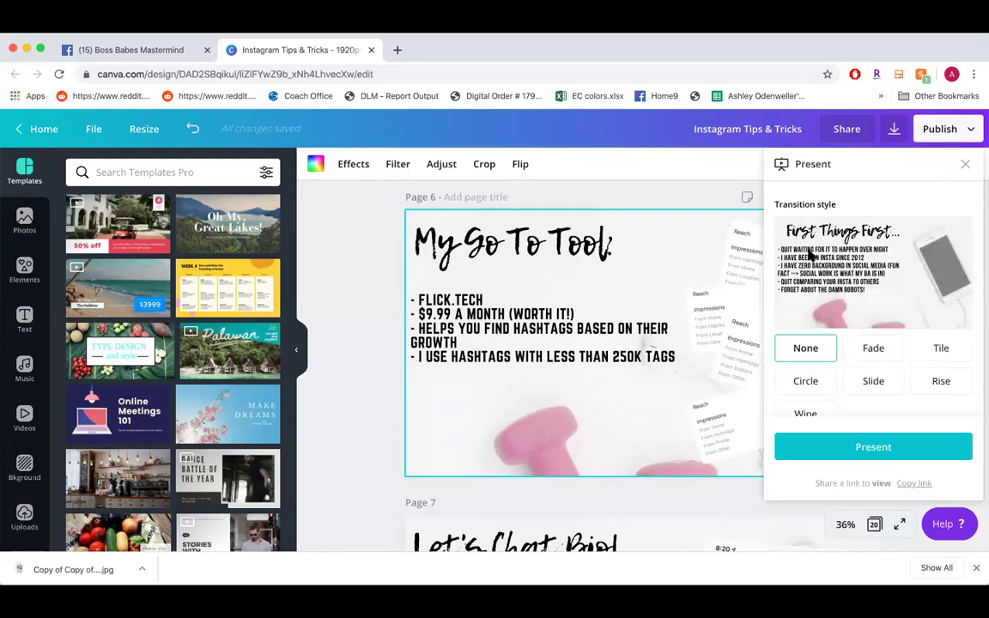
{"action": "left_click", "coordinate": [832, 447]}
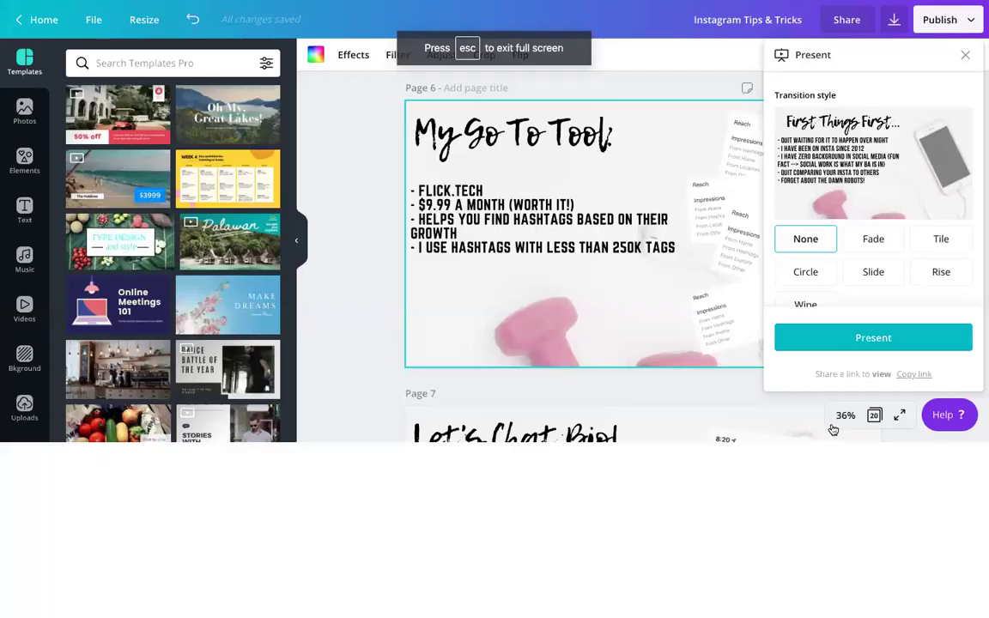